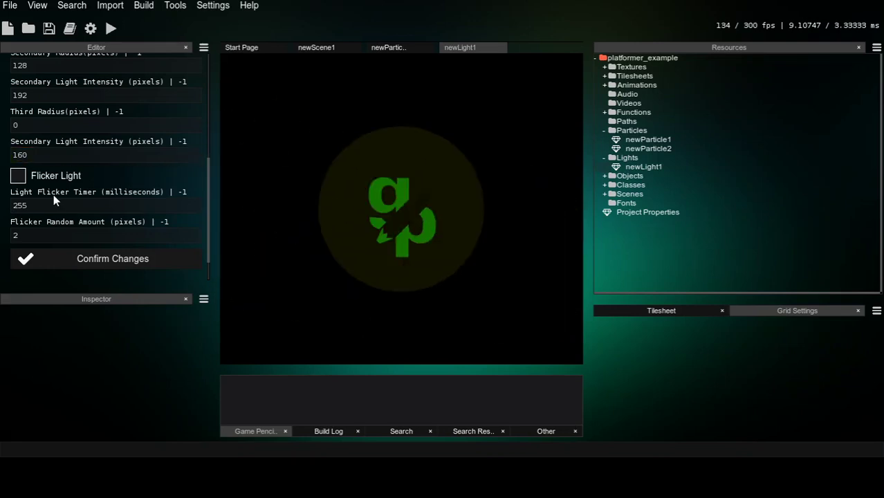
Switch newLight1 to an Ambient Light and set its intensity to 128.
{"action": "scroll", "coordinate": [55, 195], "scroll_direction": "up", "scroll_amount": 5}
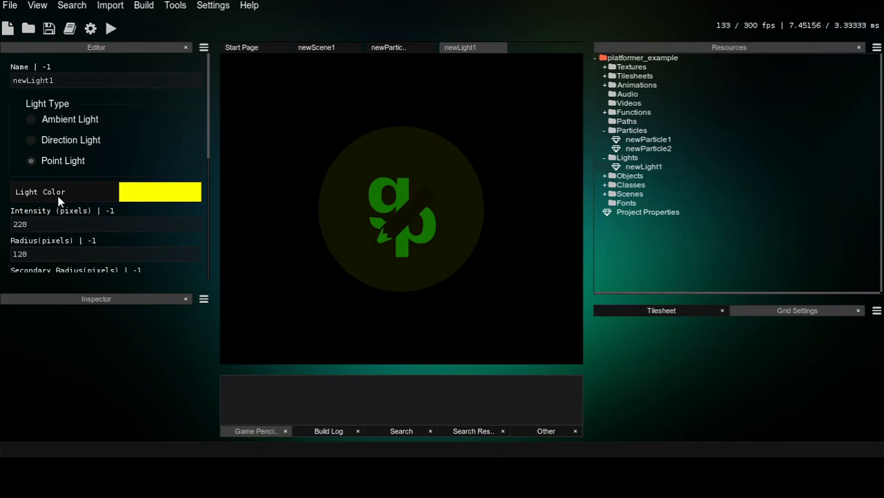
{"action": "scroll", "coordinate": [90, 191], "scroll_direction": "down", "scroll_amount": 5}
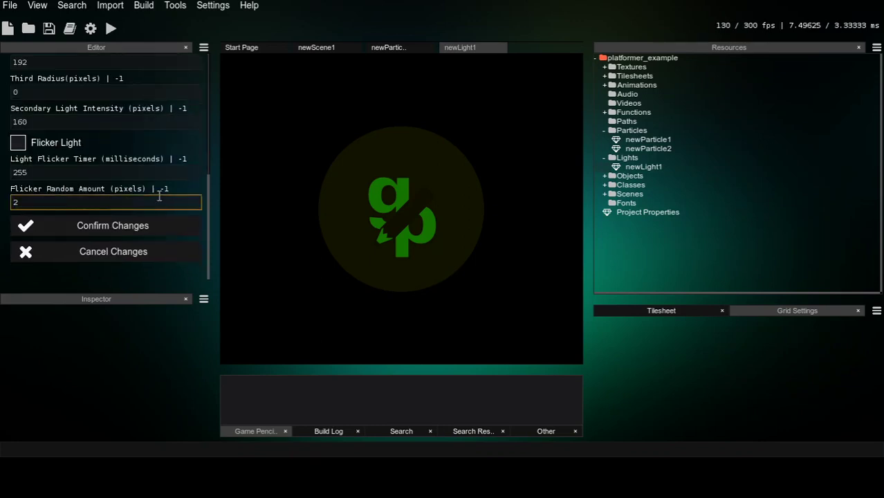
{"action": "scroll", "coordinate": [158, 200], "scroll_direction": "up", "scroll_amount": 5}
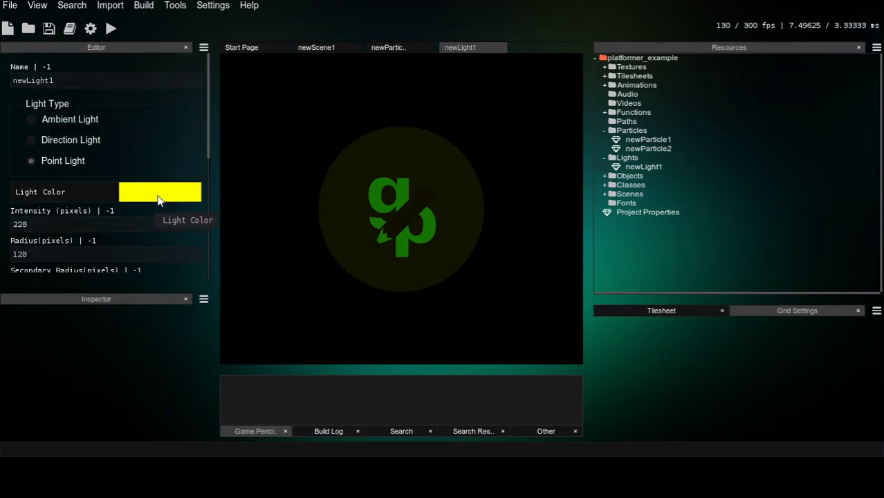
{"action": "left_click", "coordinate": [32, 120]}
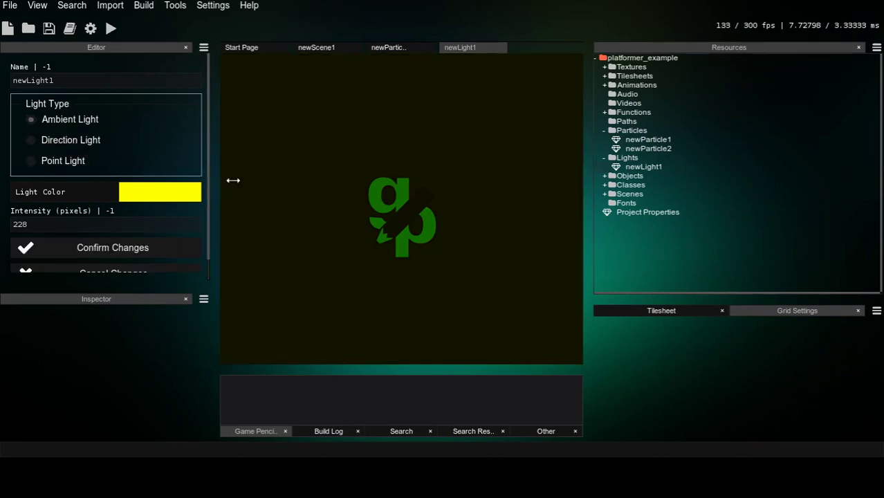
{"action": "left_click", "coordinate": [50, 223]}
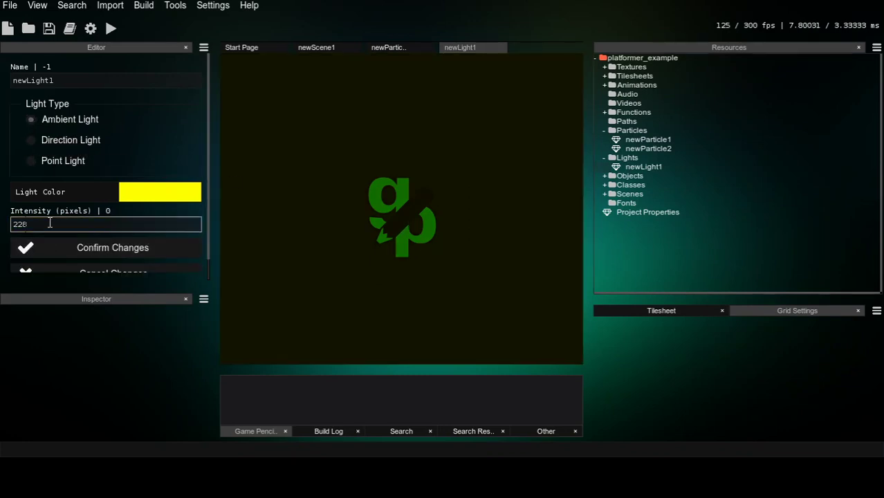
{"action": "type", "text": "0"}
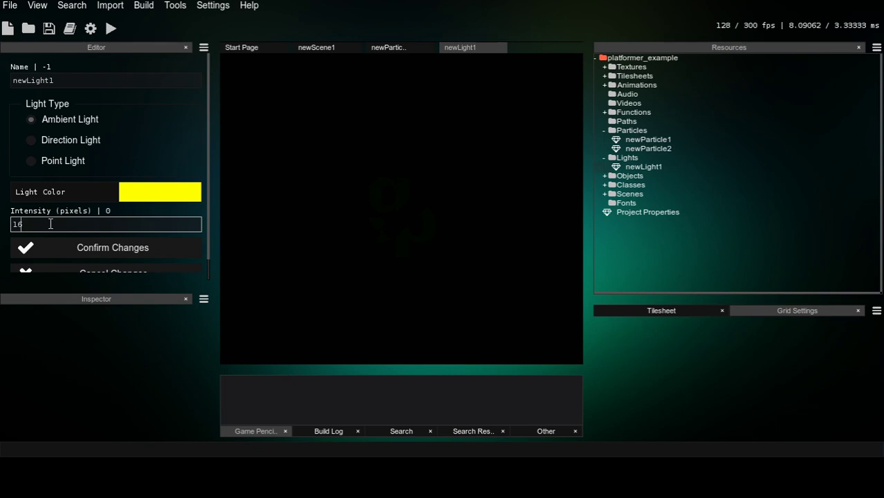
{"action": "key", "text": "BackSpace"}
{"action": "key", "text": "BackSpace"}
{"action": "type", "text": "32"}
{"action": "key", "text": "BackSpace"}
{"action": "key", "text": "BackSpace"}
{"action": "type", "text": "128"}
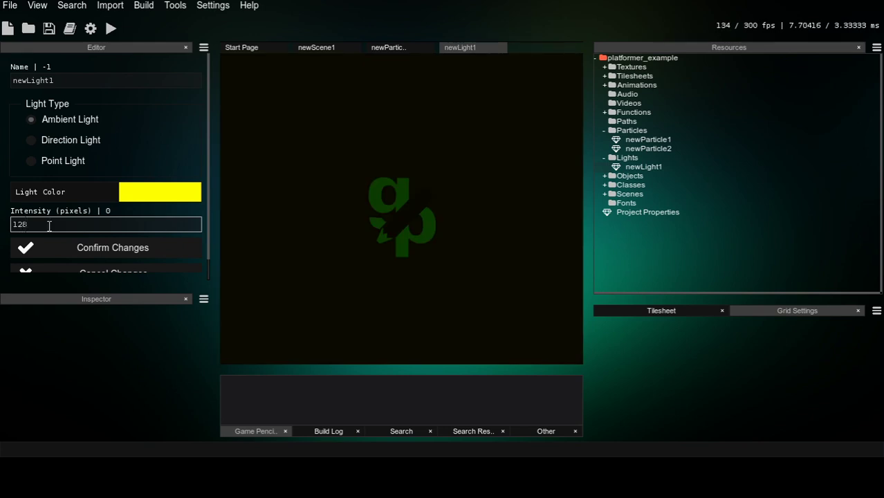
Change newLight1's light colour from yellow to white.
{"action": "left_click", "coordinate": [167, 189]}
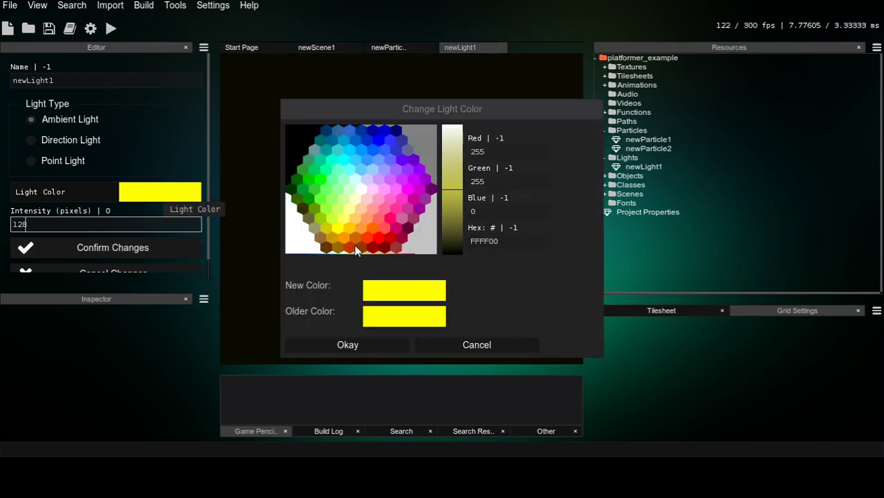
{"action": "left_click", "coordinate": [312, 239]}
{"action": "left_click", "coordinate": [348, 345]}
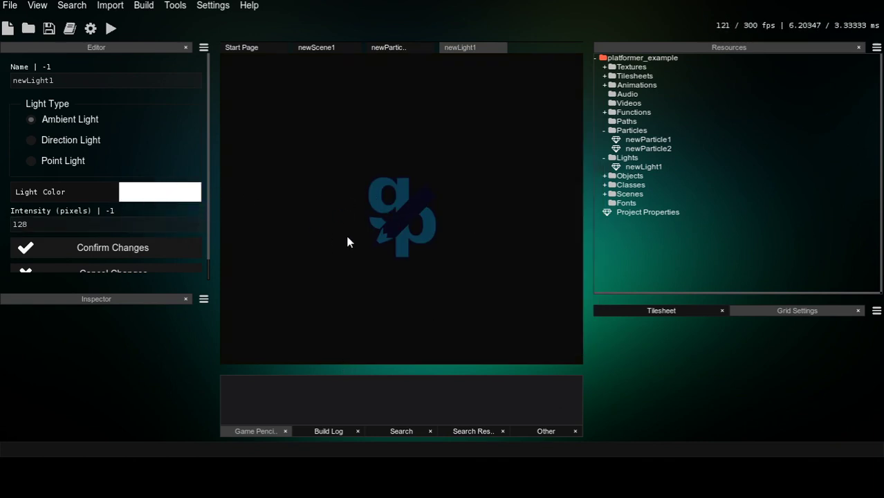
Make newLight1 a Direction Light and clear its texture image.
{"action": "left_click", "coordinate": [37, 142]}
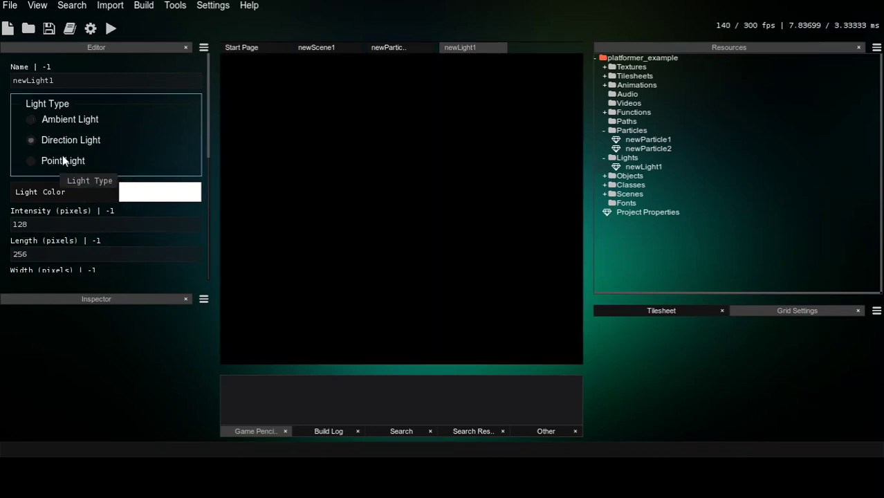
{"action": "scroll", "coordinate": [107, 188], "scroll_direction": "down", "scroll_amount": 8}
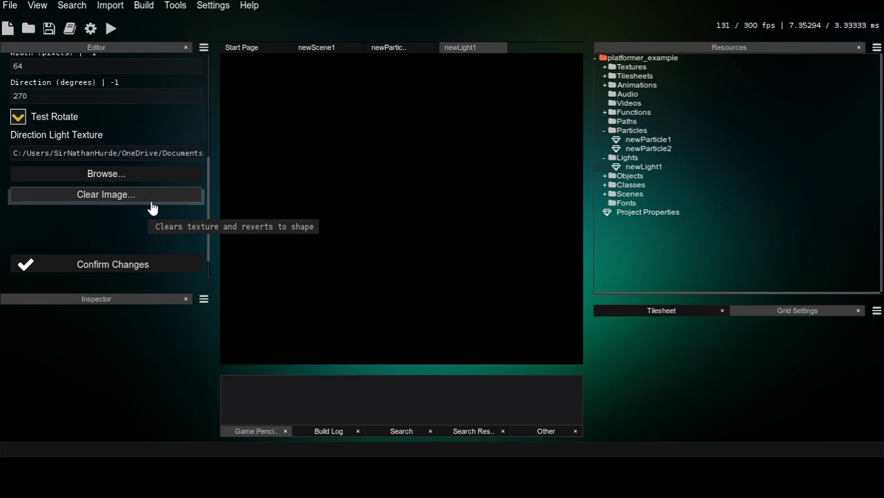
{"action": "left_click", "coordinate": [147, 197]}
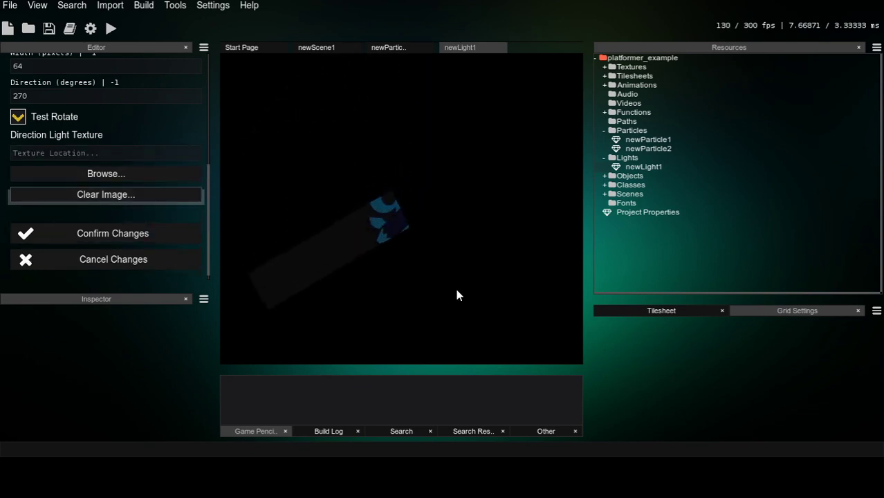
{"action": "scroll", "coordinate": [115, 163], "scroll_direction": "up", "scroll_amount": 8}
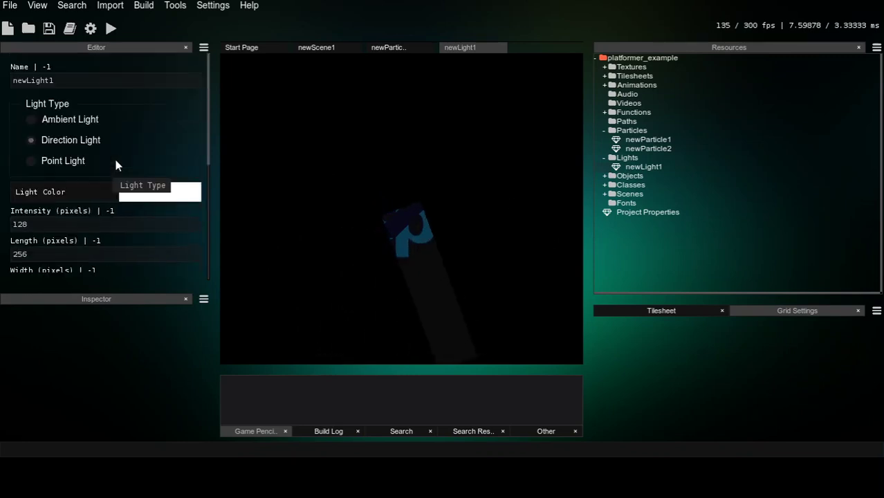
{"action": "scroll", "coordinate": [115, 160], "scroll_direction": "down", "scroll_amount": 8}
{"action": "scroll", "coordinate": [115, 160], "scroll_direction": "up", "scroll_amount": 8}
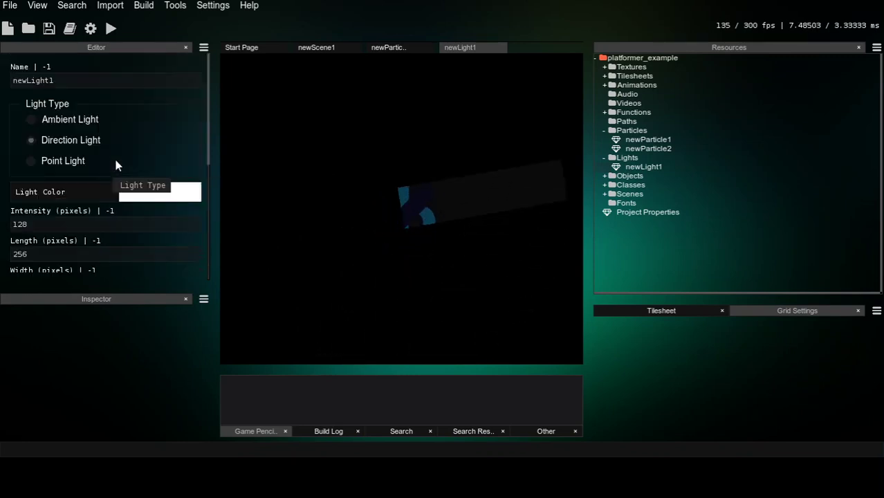
{"action": "scroll", "coordinate": [116, 160], "scroll_direction": "down", "scroll_amount": 8}
{"action": "scroll", "coordinate": [115, 160], "scroll_direction": "up", "scroll_amount": 8}
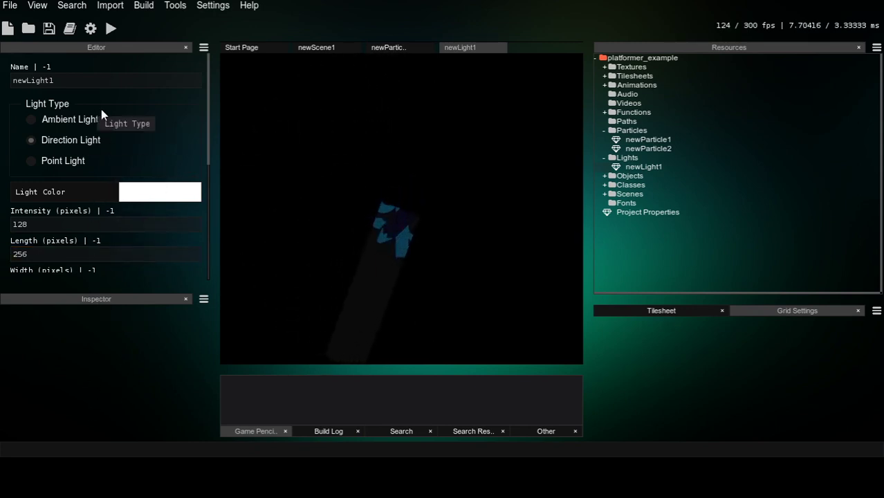
{"action": "scroll", "coordinate": [55, 178], "scroll_direction": "down", "scroll_amount": 8}
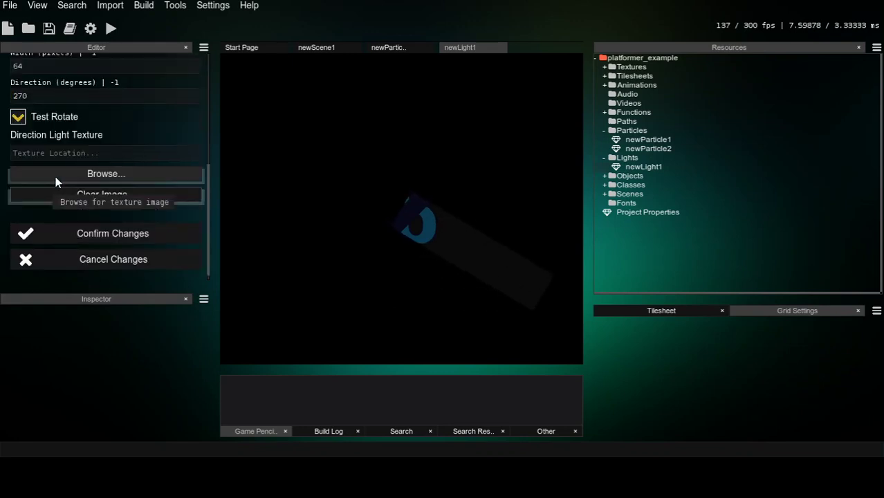
{"action": "scroll", "coordinate": [55, 182], "scroll_direction": "up", "scroll_amount": 8}
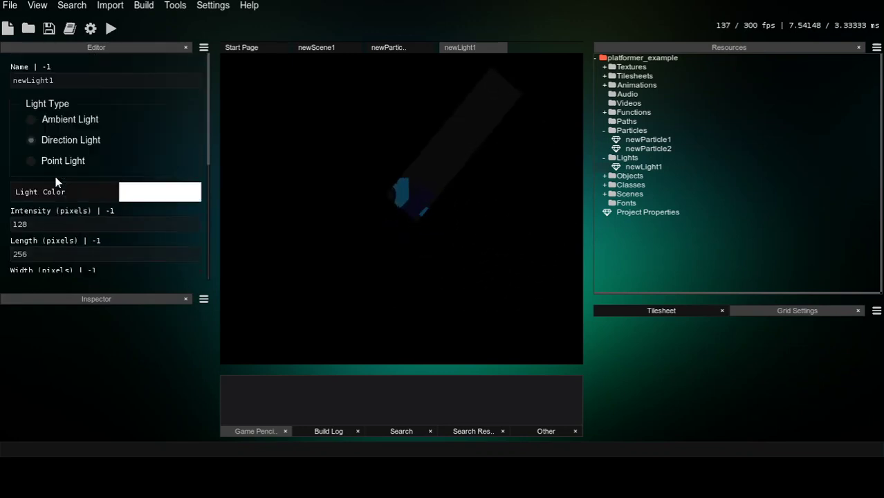
Open spr_player from the Animations sprite folder in the sprite editor.
{"action": "left_click", "coordinate": [639, 86]}
{"action": "double_click", "coordinate": [641, 104]}
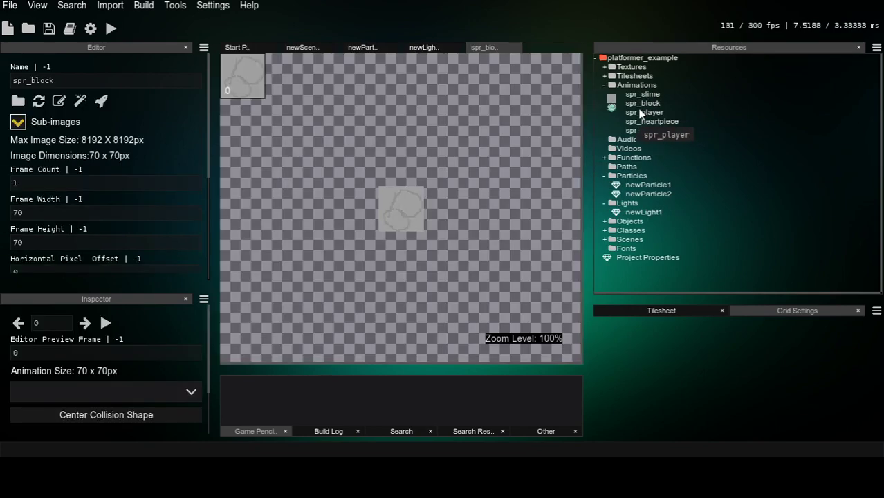
{"action": "double_click", "coordinate": [642, 113]}
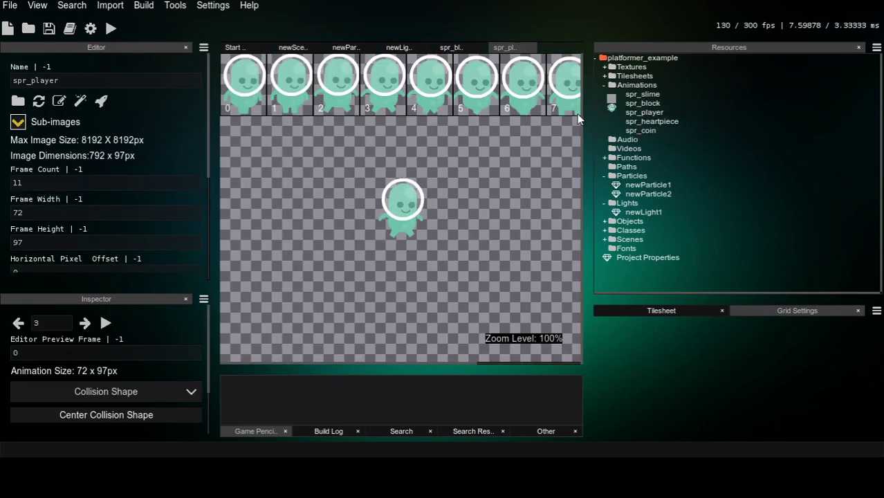
Split spr_player into numbered sub-images.
{"action": "left_click", "coordinate": [19, 123]}
{"action": "scroll", "coordinate": [308, 200], "scroll_direction": "down", "scroll_amount": 2}
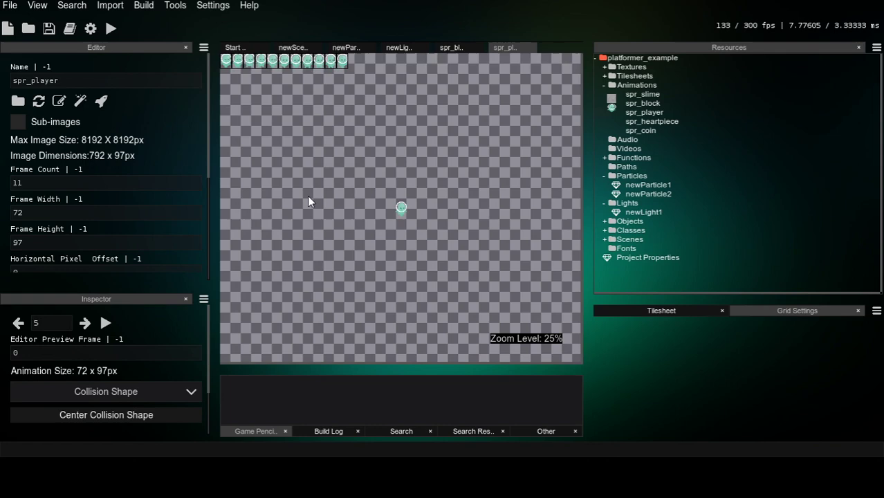
{"action": "scroll", "coordinate": [309, 200], "scroll_direction": "up", "scroll_amount": 1}
{"action": "scroll", "coordinate": [308, 201], "scroll_direction": "up", "scroll_amount": 4}
{"action": "scroll", "coordinate": [308, 201], "scroll_direction": "down", "scroll_amount": 2}
{"action": "scroll", "coordinate": [309, 201], "scroll_direction": "down", "scroll_amount": 1}
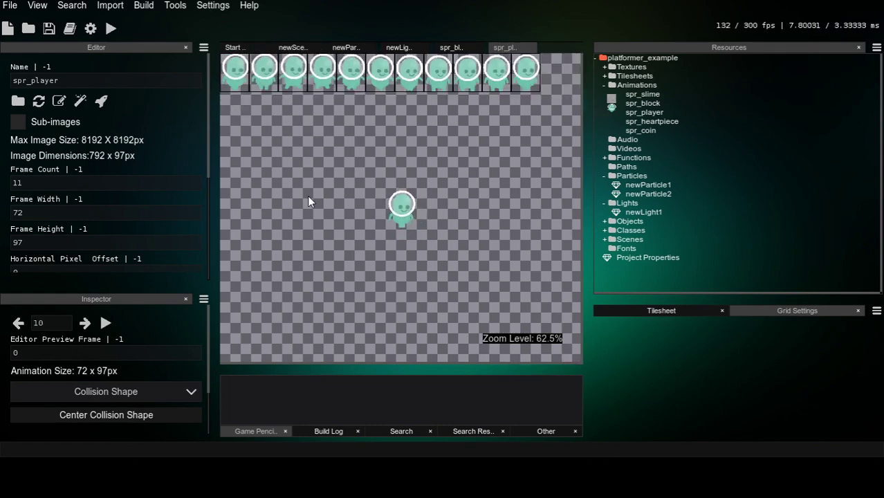
{"action": "scroll", "coordinate": [309, 200], "scroll_direction": "up", "scroll_amount": 2}
{"action": "scroll", "coordinate": [308, 196], "scroll_direction": "up", "scroll_amount": 3}
{"action": "scroll", "coordinate": [307, 196], "scroll_direction": "down", "scroll_amount": 4}
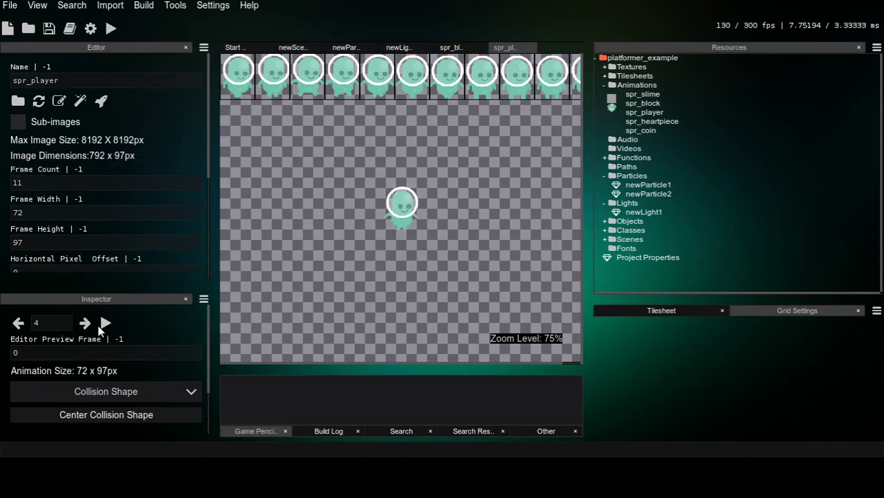
{"action": "scroll", "coordinate": [79, 367], "scroll_direction": "down", "scroll_amount": 3}
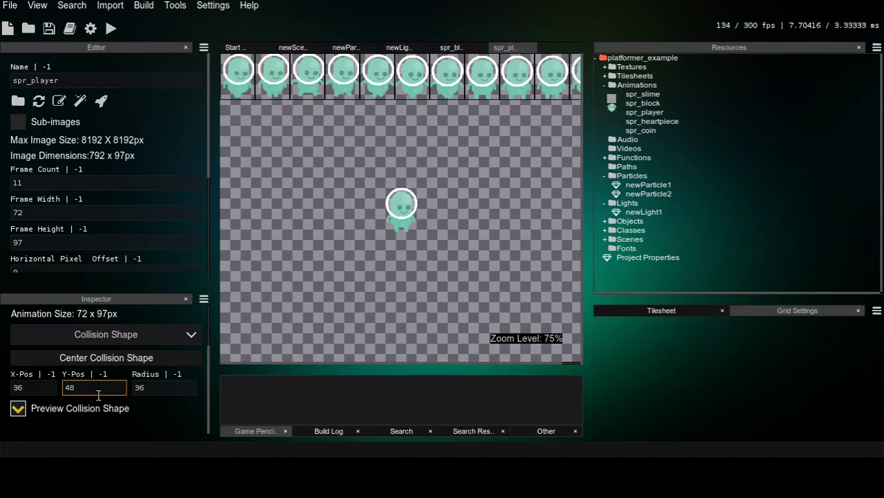
{"action": "scroll", "coordinate": [122, 346], "scroll_direction": "up", "scroll_amount": 2}
{"action": "scroll", "coordinate": [122, 348], "scroll_direction": "up", "scroll_amount": 2}
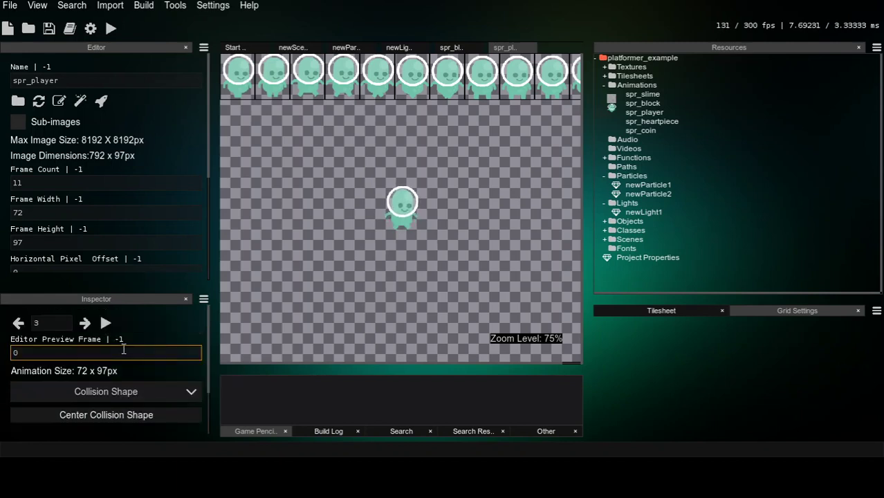
{"action": "left_click", "coordinate": [24, 124]}
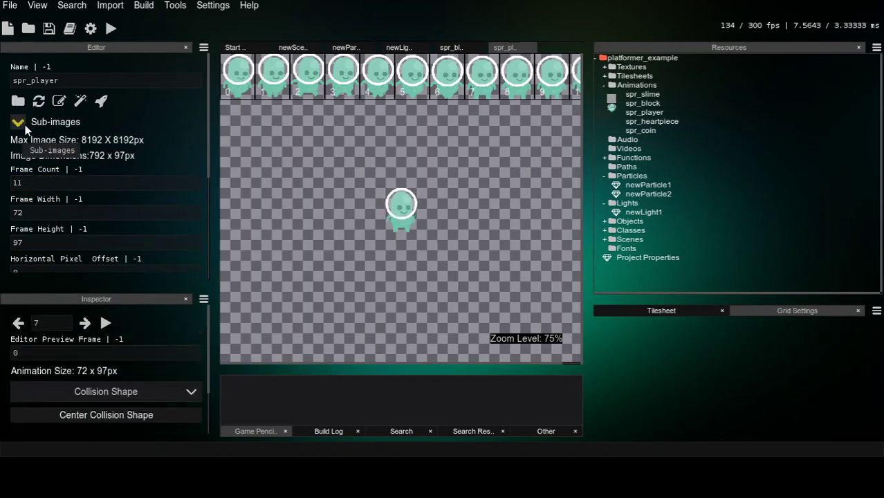
{"action": "scroll", "coordinate": [117, 332], "scroll_direction": "down", "scroll_amount": 4}
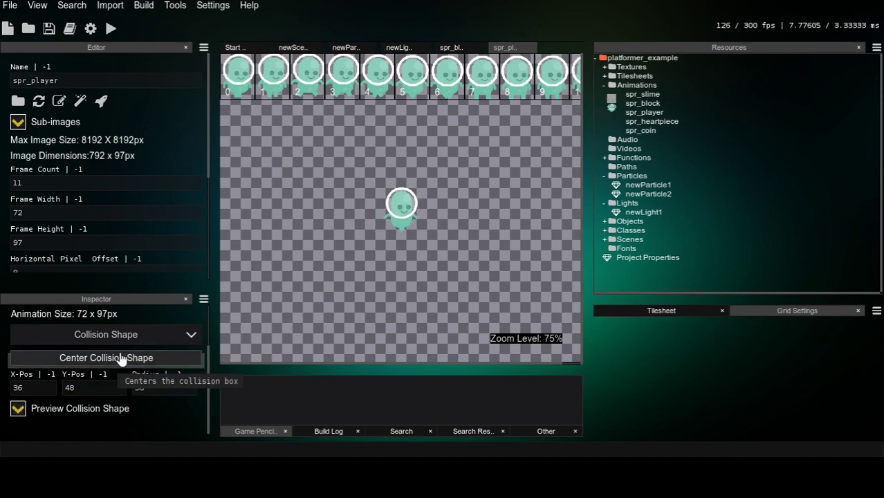
Set spr_player's collision shape to a 72 × 97 Rectangle after trying Circle.
{"action": "left_click", "coordinate": [87, 335]}
{"action": "left_click", "coordinate": [70, 373]}
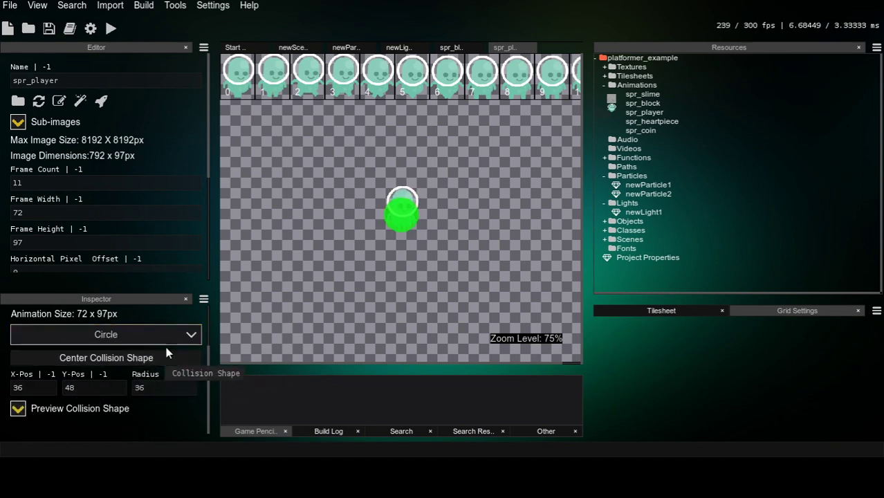
{"action": "left_click", "coordinate": [102, 339]}
{"action": "left_click", "coordinate": [55, 353]}
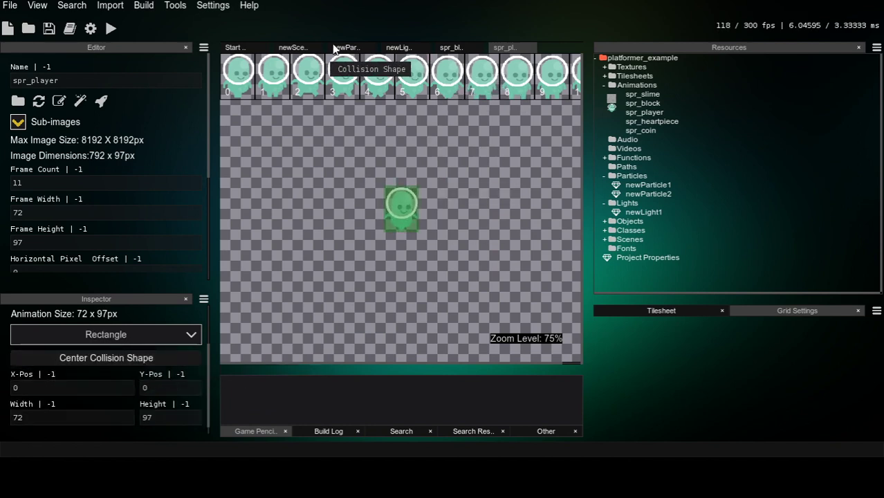
Make newLight1 a Point Light with intensity 96 and secondary intensity 64.
{"action": "left_click", "coordinate": [396, 46]}
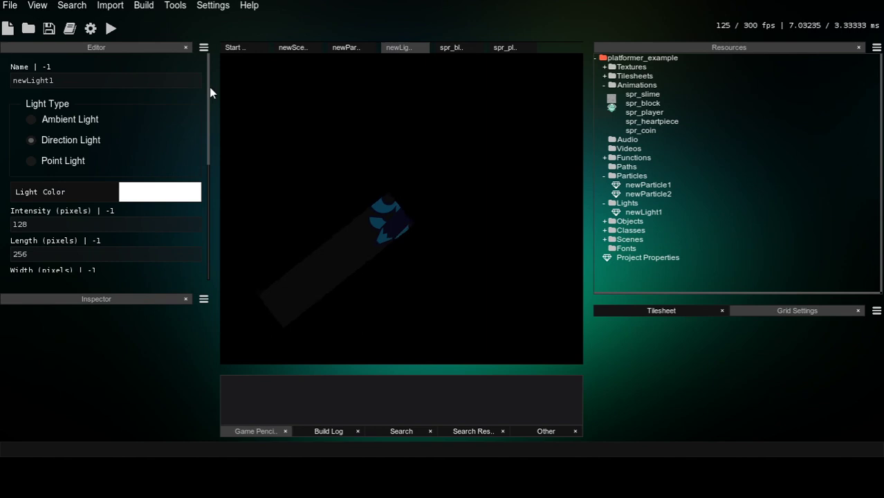
{"action": "left_click", "coordinate": [31, 160]}
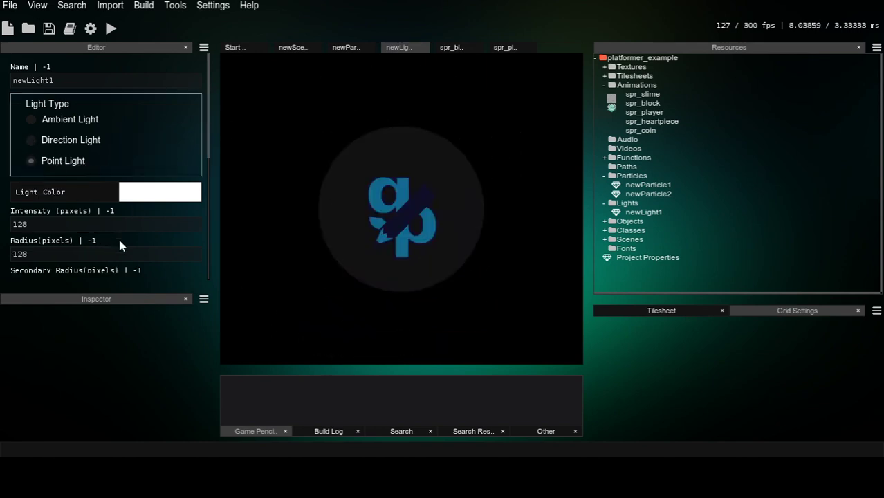
{"action": "scroll", "coordinate": [119, 239], "scroll_direction": "down", "scroll_amount": 2}
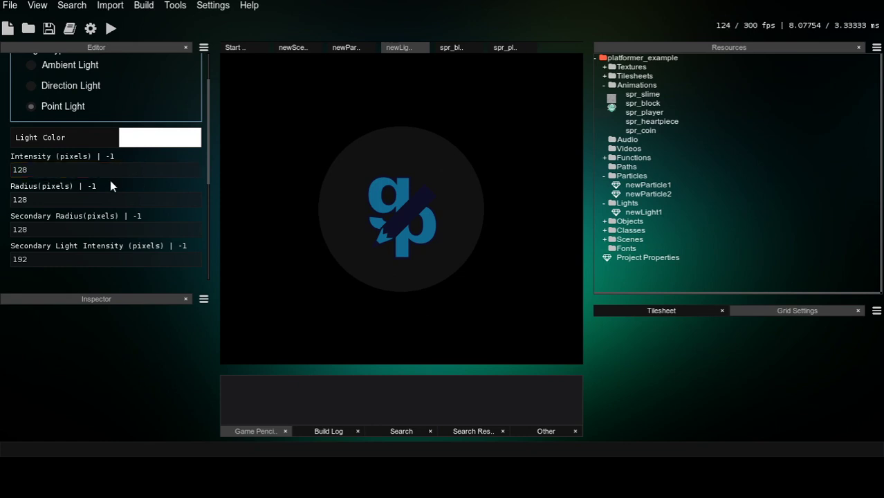
{"action": "left_click", "coordinate": [92, 170]}
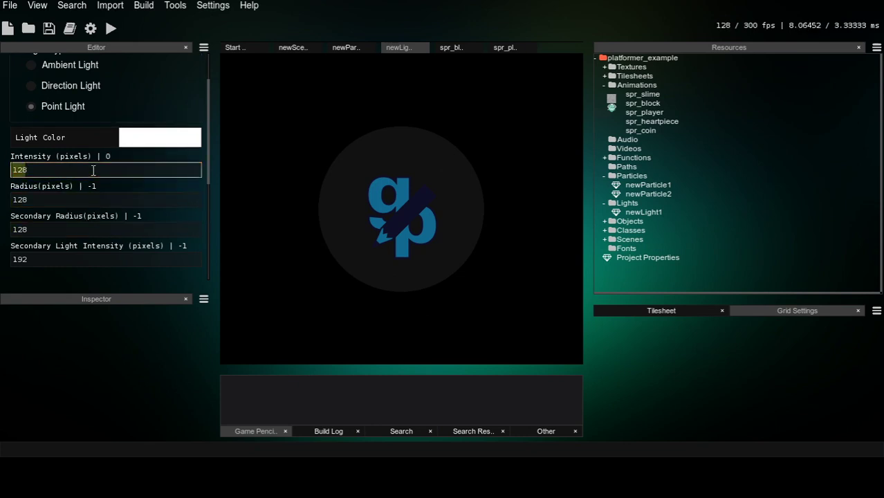
{"action": "type", "text": "96"}
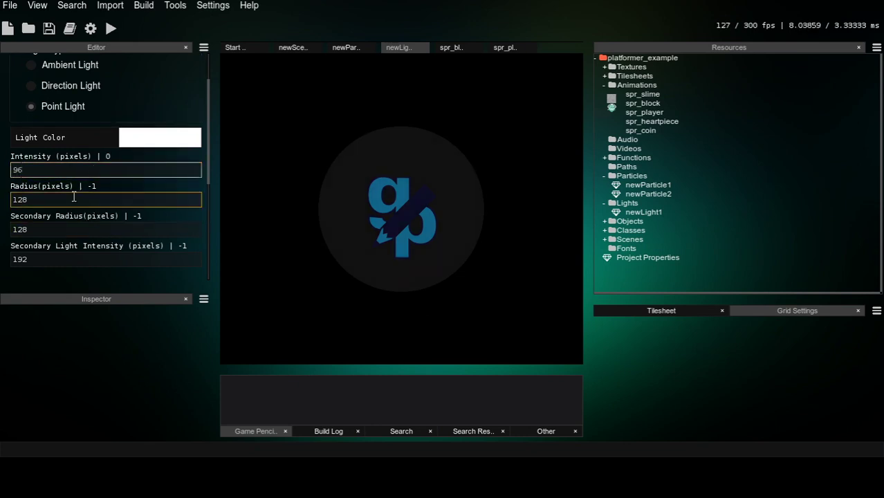
{"action": "left_click", "coordinate": [65, 260]}
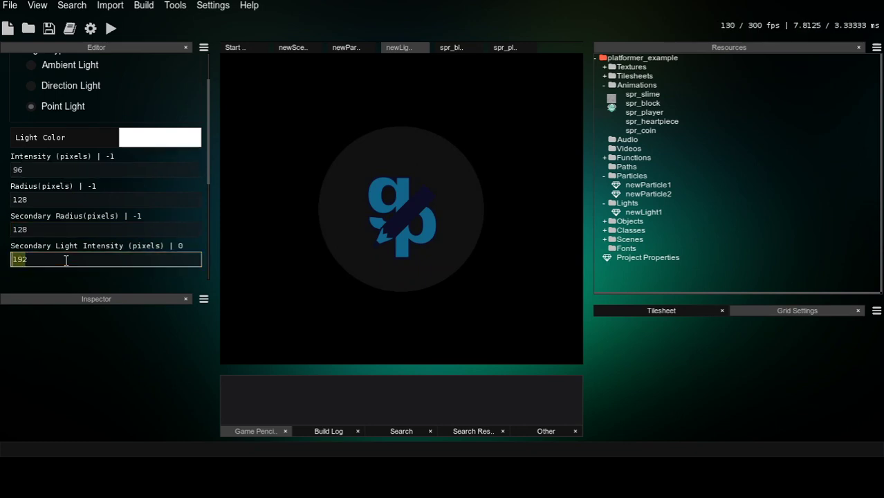
{"action": "type", "text": "64"}
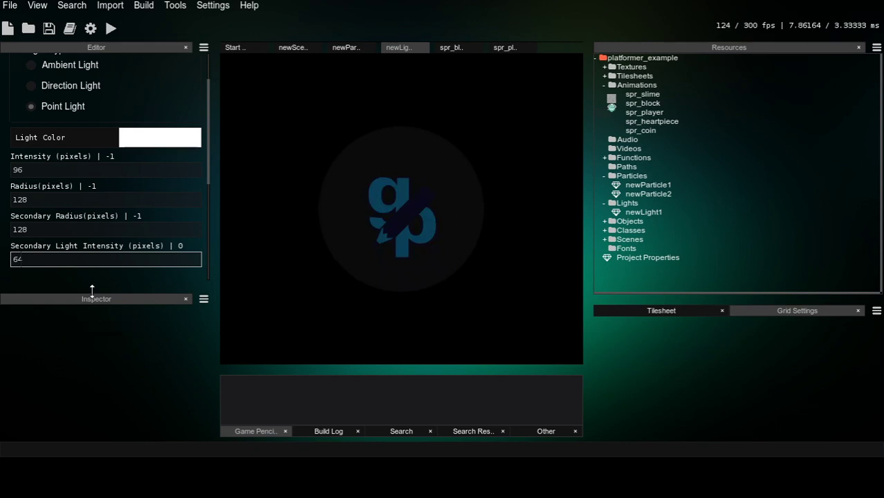
Set the light radius to 96 and turn on Flicker Light.
{"action": "left_click", "coordinate": [102, 200]}
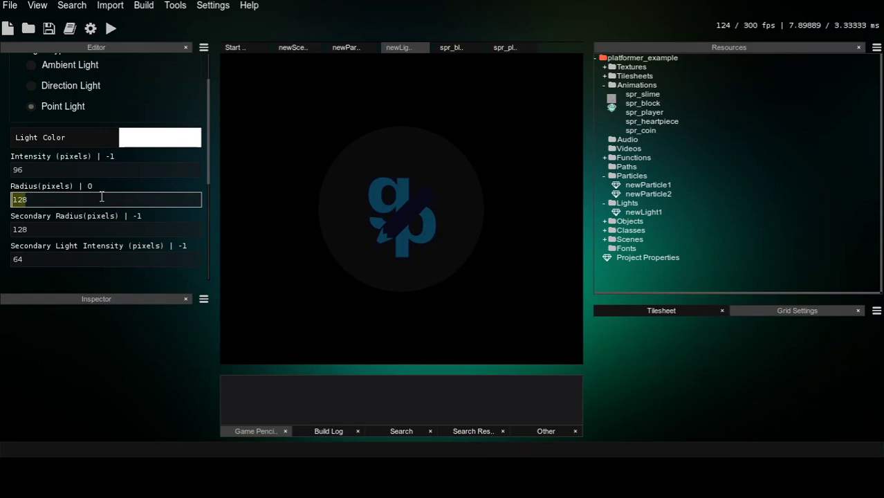
{"action": "key", "text": "BackSpace"}
{"action": "type", "text": "96"}
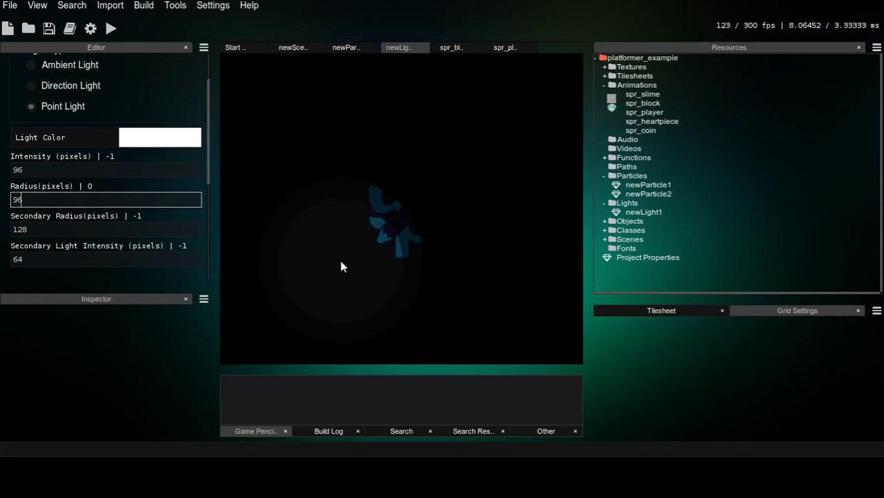
{"action": "scroll", "coordinate": [68, 253], "scroll_direction": "down", "scroll_amount": 3}
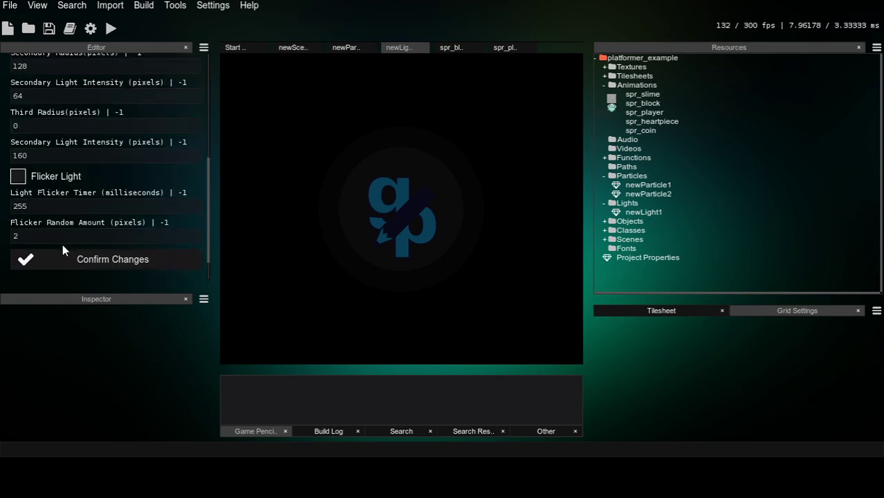
{"action": "left_click", "coordinate": [18, 176]}
{"action": "left_click", "coordinate": [48, 206]}
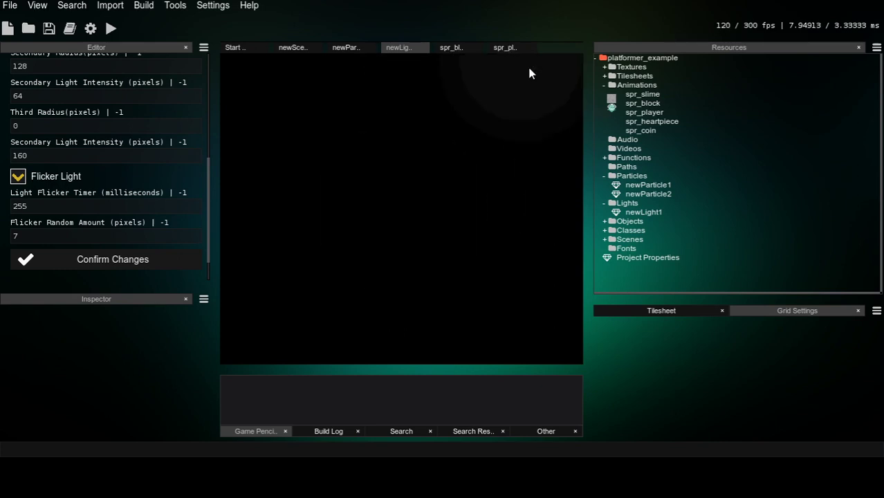
Open newParticle1 and review its smoke particle texture and fallback shape settings.
{"action": "double_click", "coordinate": [655, 184]}
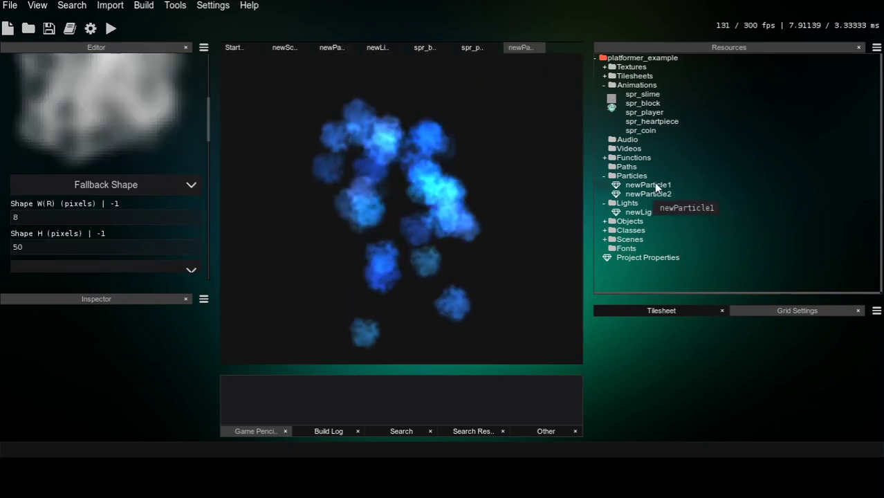
{"action": "scroll", "coordinate": [14, 210], "scroll_direction": "up", "scroll_amount": 5}
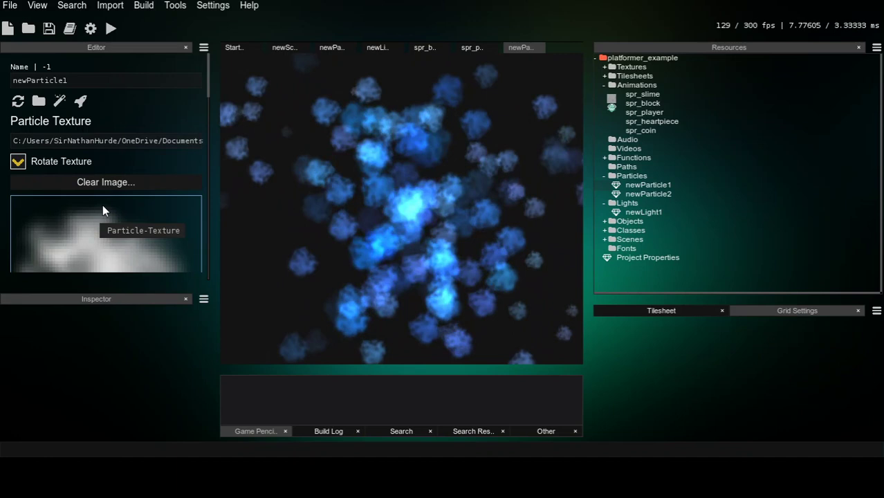
{"action": "scroll", "coordinate": [149, 216], "scroll_direction": "down", "scroll_amount": 3}
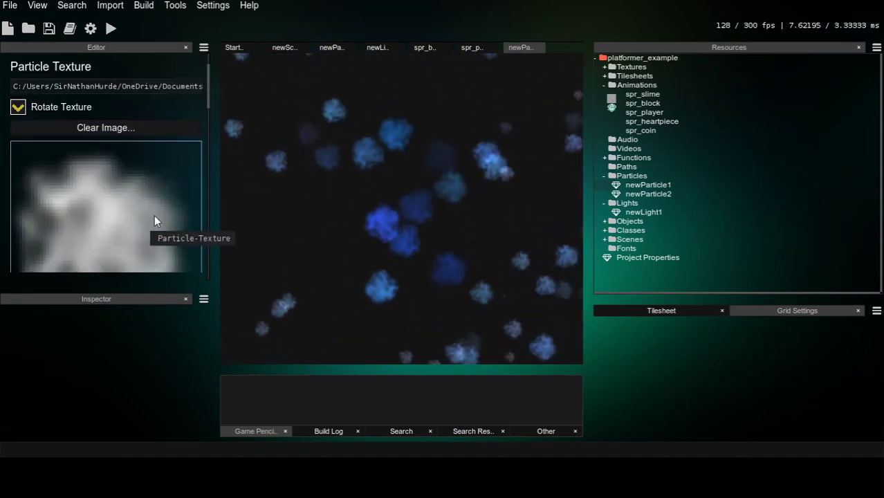
{"action": "scroll", "coordinate": [160, 203], "scroll_direction": "down", "scroll_amount": 5}
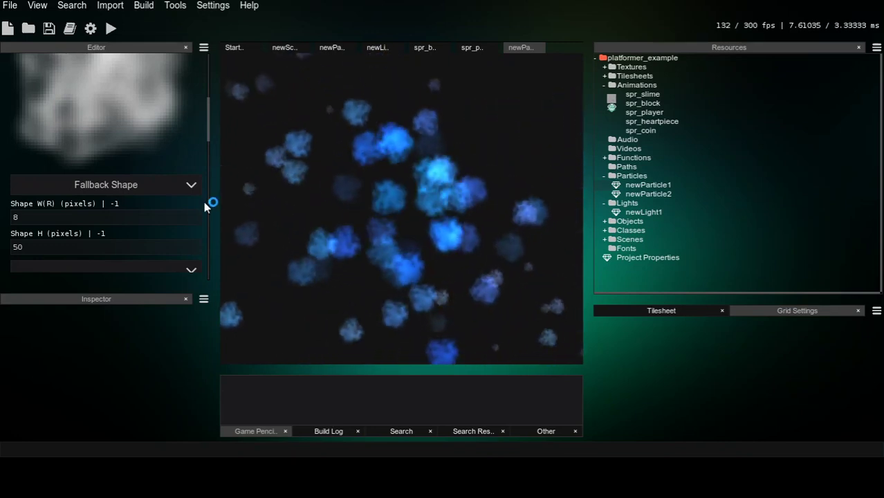
Open the newParticle2 particle system in the editor.
{"action": "double_click", "coordinate": [662, 194]}
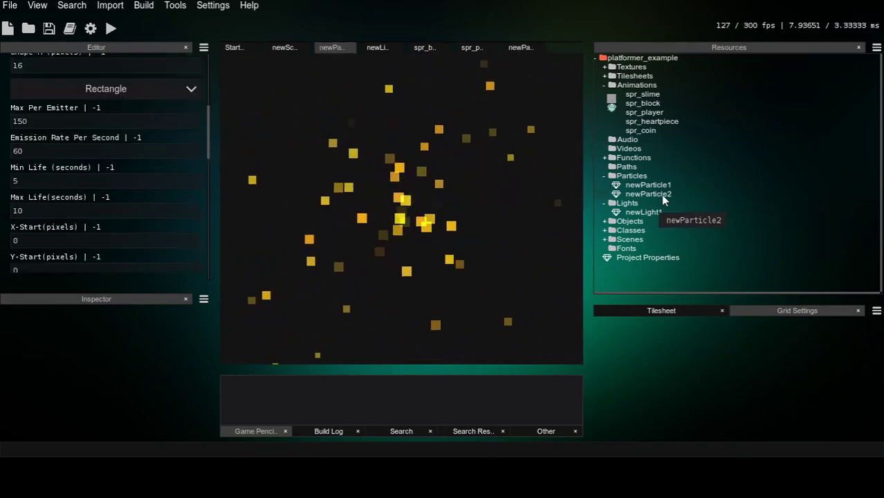
{"action": "scroll", "coordinate": [115, 200], "scroll_direction": "up", "scroll_amount": 2}
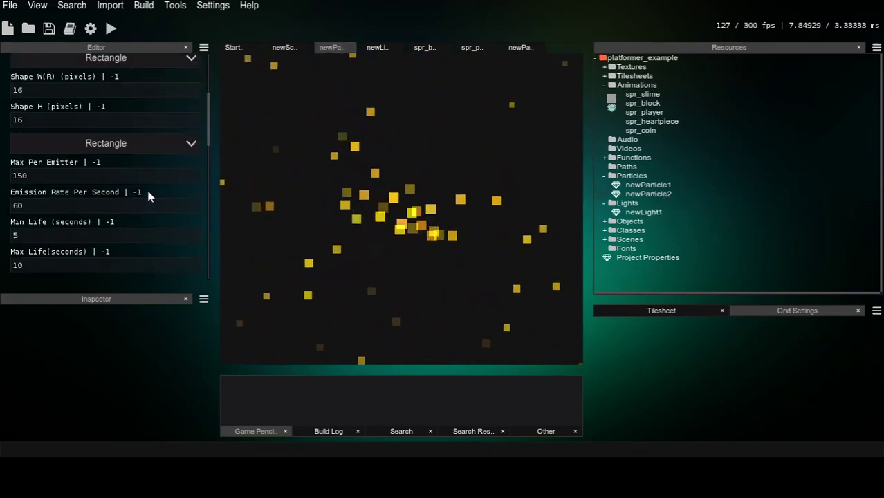
{"action": "scroll", "coordinate": [172, 214], "scroll_direction": "down", "scroll_amount": 5}
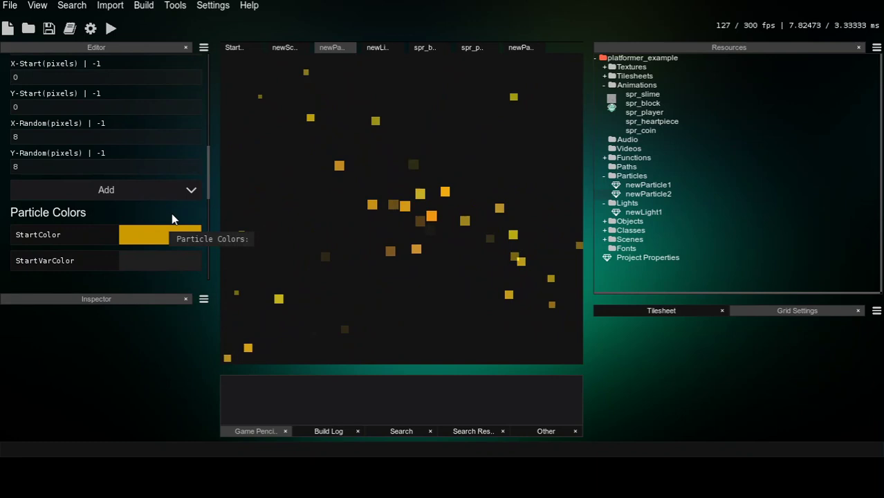
{"action": "scroll", "coordinate": [173, 213], "scroll_direction": "up", "scroll_amount": 4}
{"action": "scroll", "coordinate": [171, 213], "scroll_direction": "up", "scroll_amount": 5}
{"action": "scroll", "coordinate": [174, 209], "scroll_direction": "down", "scroll_amount": 2}
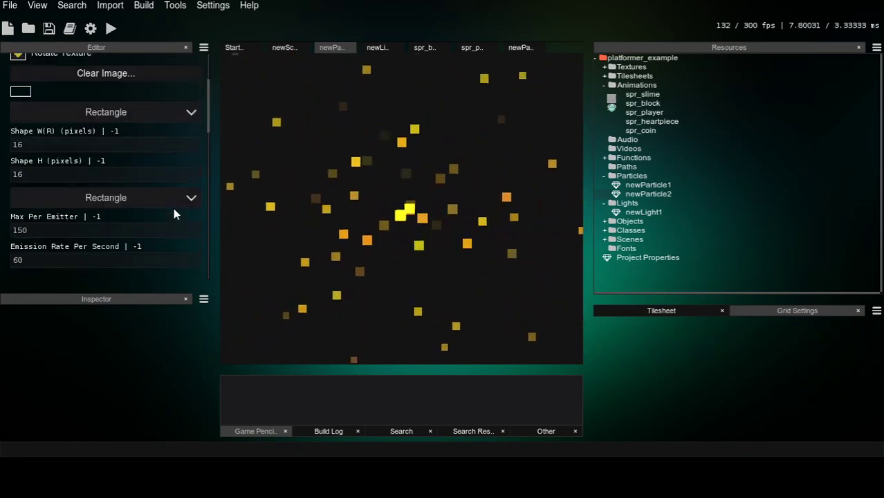
{"action": "scroll", "coordinate": [169, 187], "scroll_direction": "up", "scroll_amount": 1}
Try Square and Circle particle shapes, then settle on Circle Outline.
{"action": "left_click", "coordinate": [160, 169]}
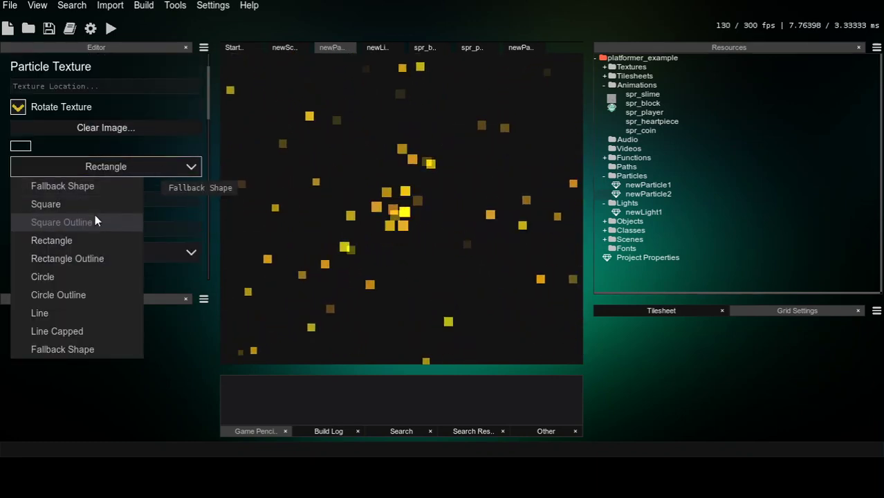
{"action": "left_click", "coordinate": [76, 209]}
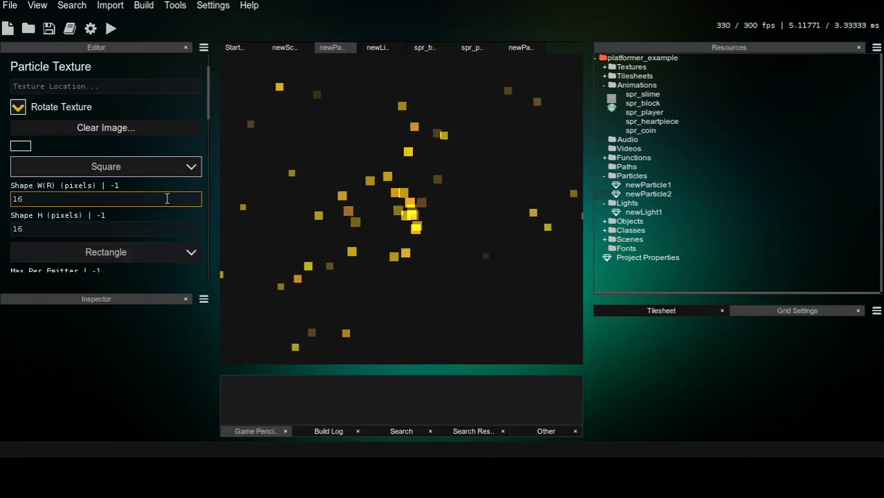
{"action": "left_click", "coordinate": [142, 167]}
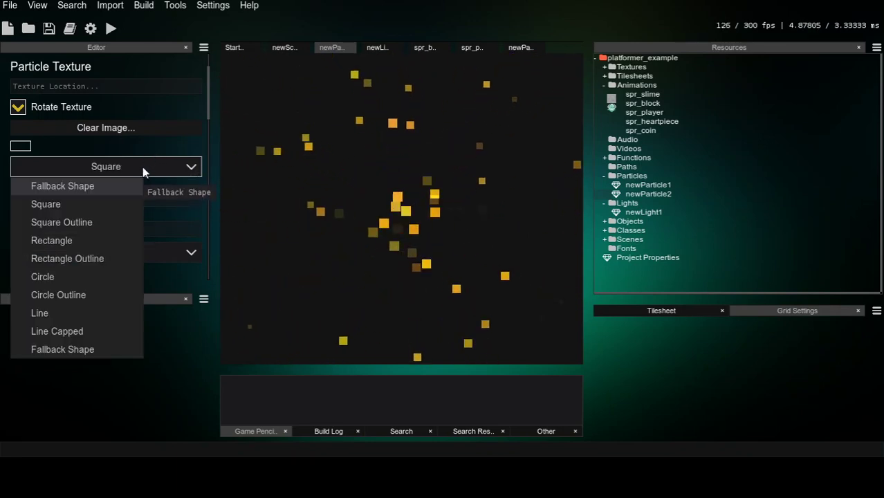
{"action": "left_click", "coordinate": [72, 276]}
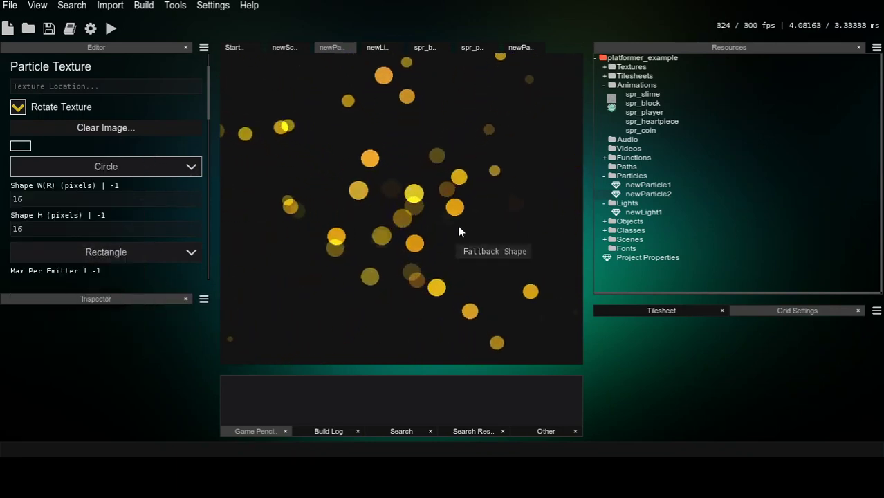
{"action": "left_click", "coordinate": [185, 168]}
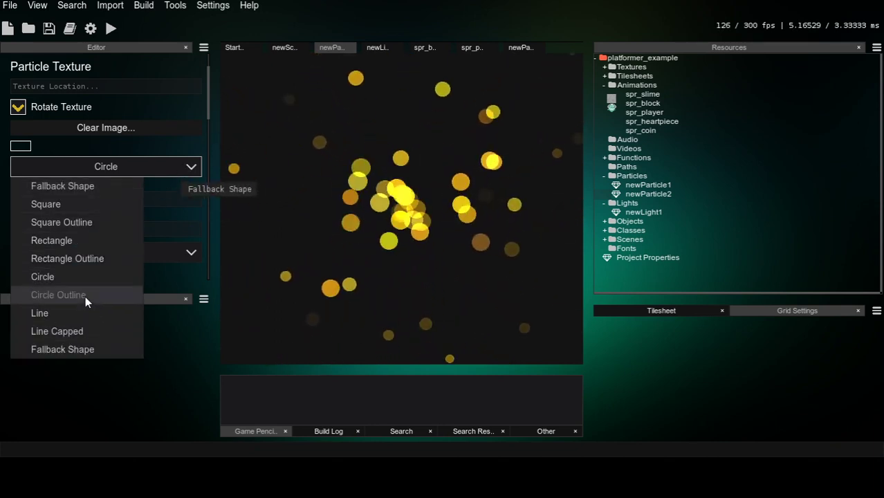
{"action": "left_click", "coordinate": [86, 296]}
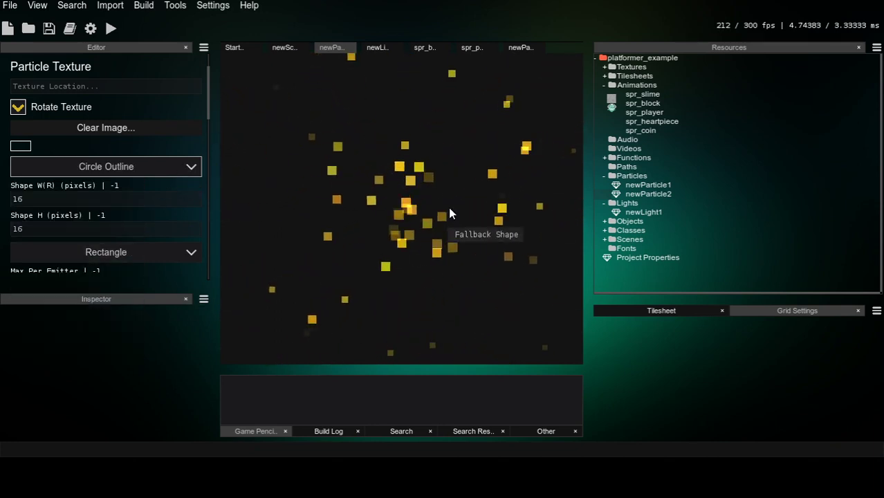
{"action": "left_click", "coordinate": [163, 165]}
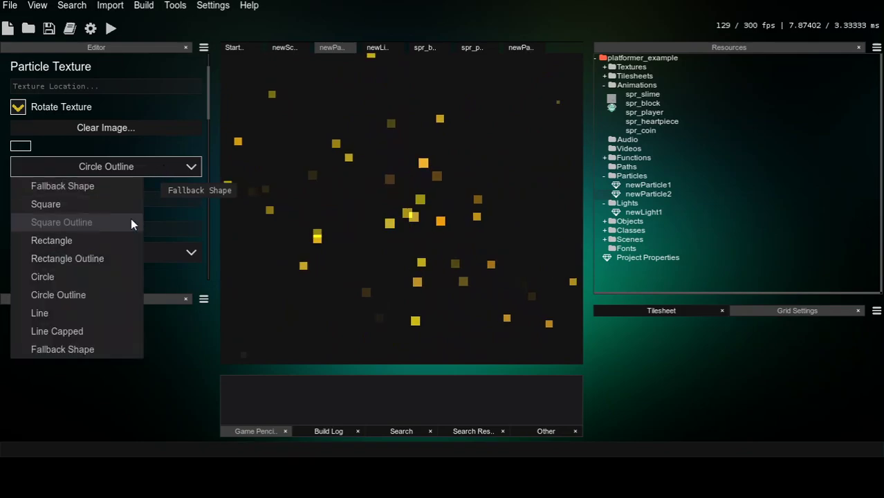
Make newParticle2 emit Line-shaped particles sized 8 by 8 pixels.
{"action": "left_click", "coordinate": [74, 318]}
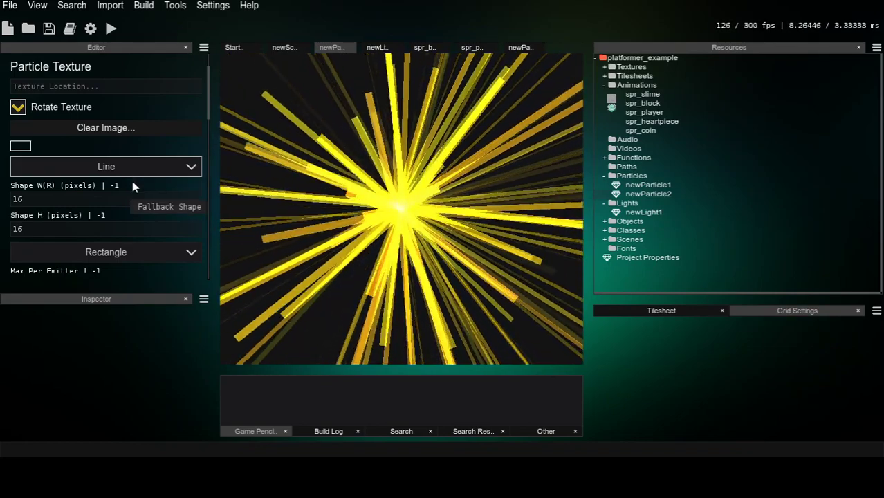
{"action": "left_click", "coordinate": [118, 200]}
{"action": "double_click", "coordinate": [119, 200]}
{"action": "type", "text": "8"}
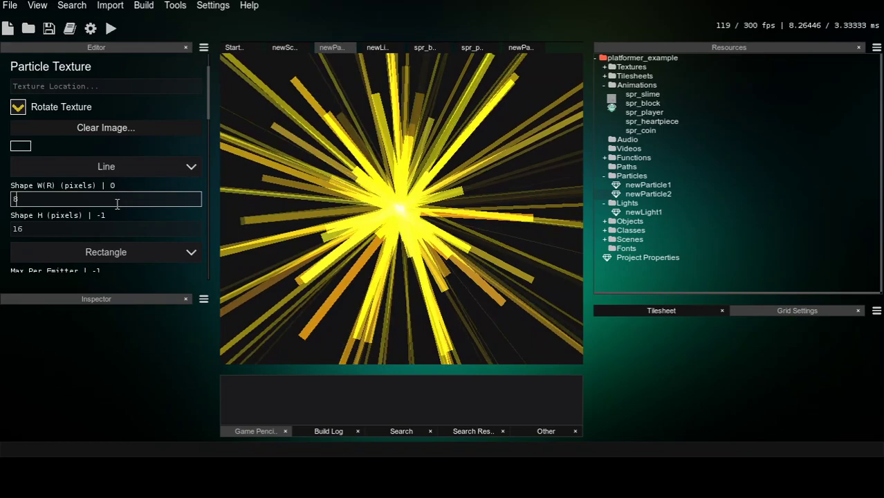
{"action": "key", "text": "Return"}
{"action": "double_click", "coordinate": [88, 228]}
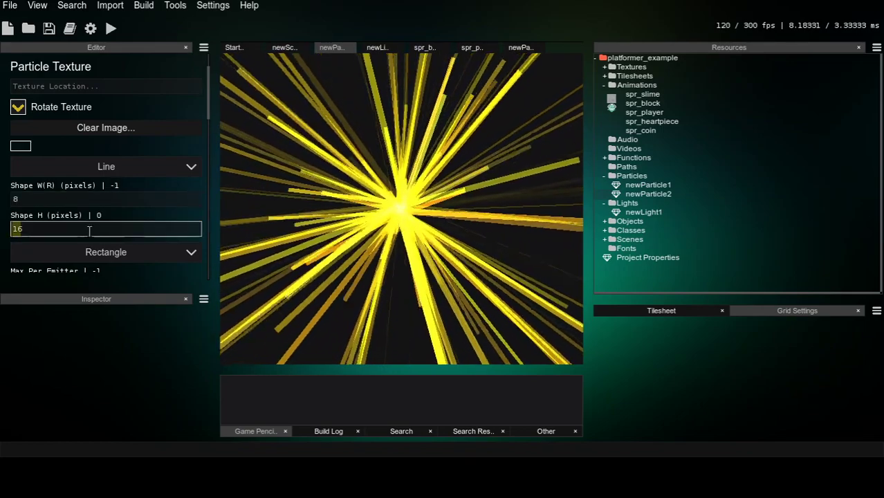
{"action": "type", "text": "8"}
{"action": "key", "text": "Return"}
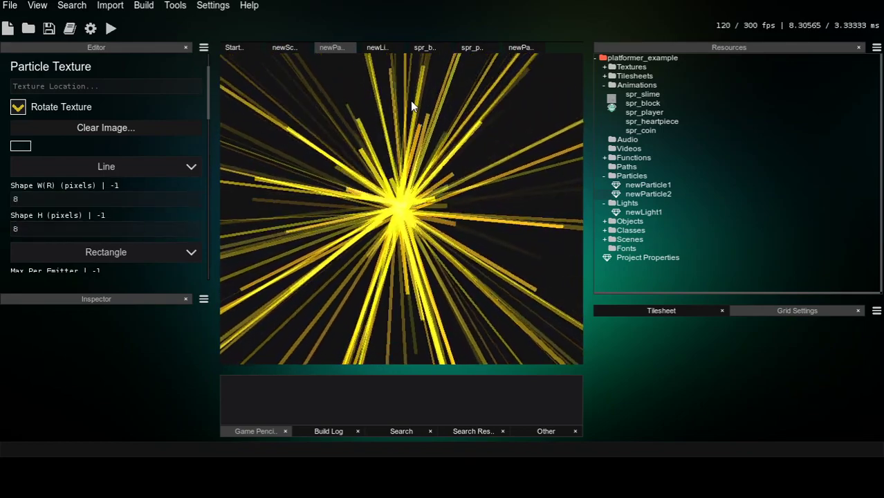
{"action": "scroll", "coordinate": [155, 209], "scroll_direction": "down", "scroll_amount": 3}
{"action": "left_click", "coordinate": [155, 207]}
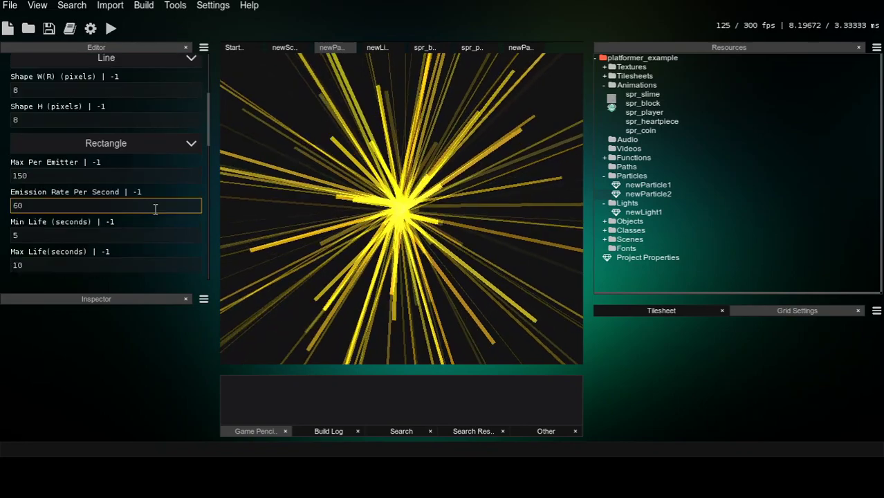
{"action": "scroll", "coordinate": [155, 209], "scroll_direction": "down", "scroll_amount": 8}
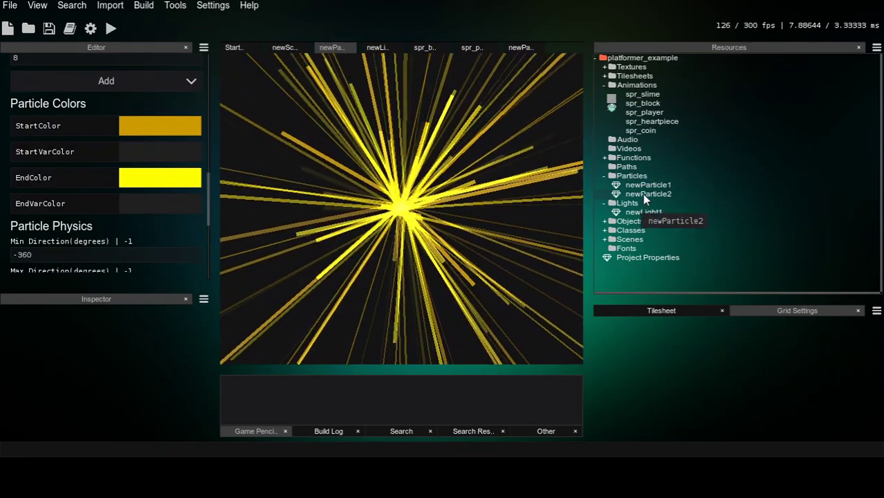
{"action": "left_click", "coordinate": [645, 159]}
Open newFunction1 and place the caret on line 1 of its code.
{"action": "double_click", "coordinate": [644, 168]}
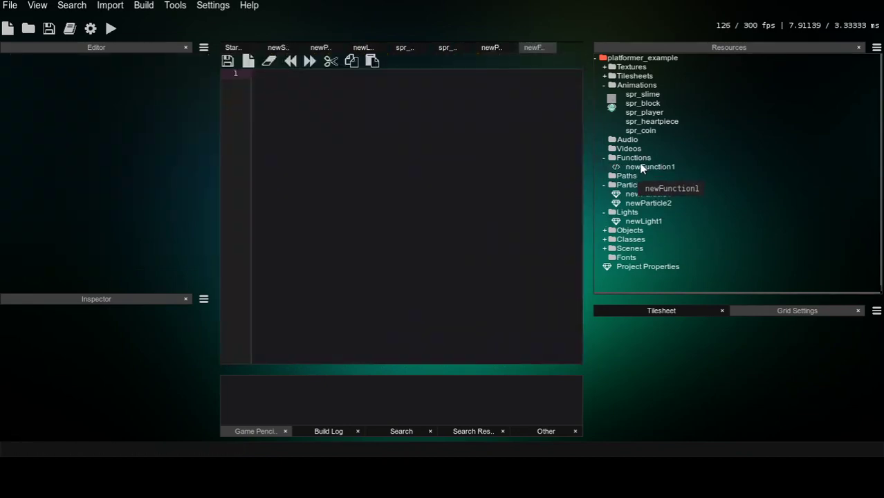
{"action": "left_click", "coordinate": [394, 155]}
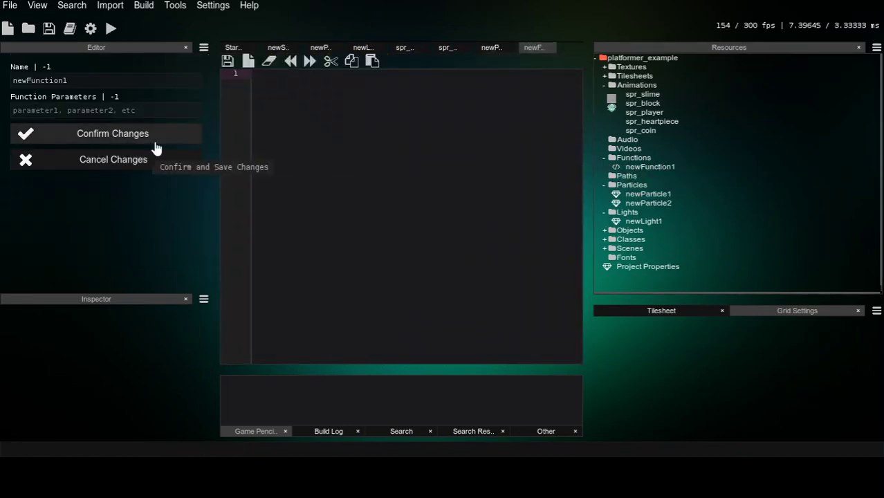
{"action": "left_click", "coordinate": [370, 165]}
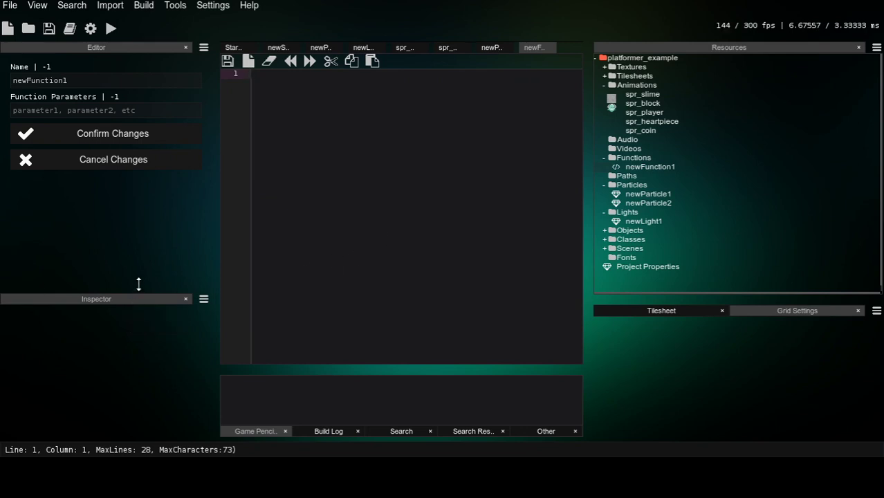
{"action": "left_click", "coordinate": [635, 84]}
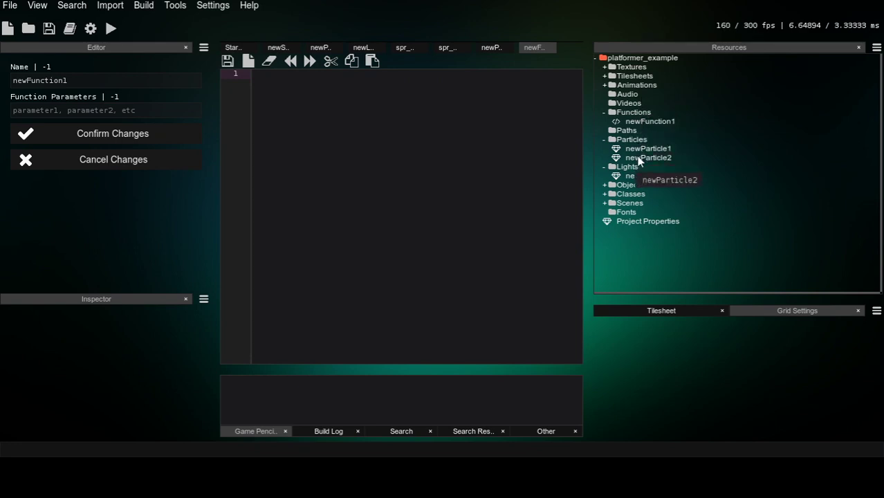
{"action": "left_click", "coordinate": [442, 148]}
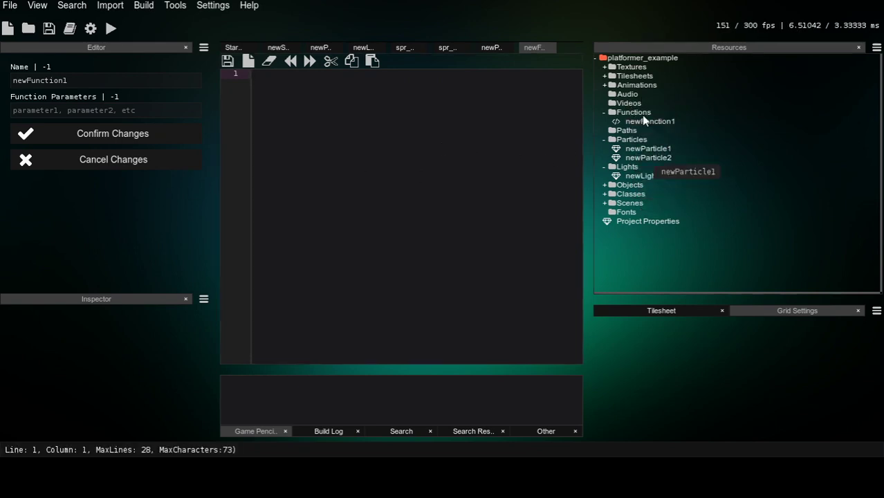
Open newClass1 from the Classes folder and expand the Objects folder.
{"action": "left_click", "coordinate": [638, 195]}
{"action": "double_click", "coordinate": [644, 203]}
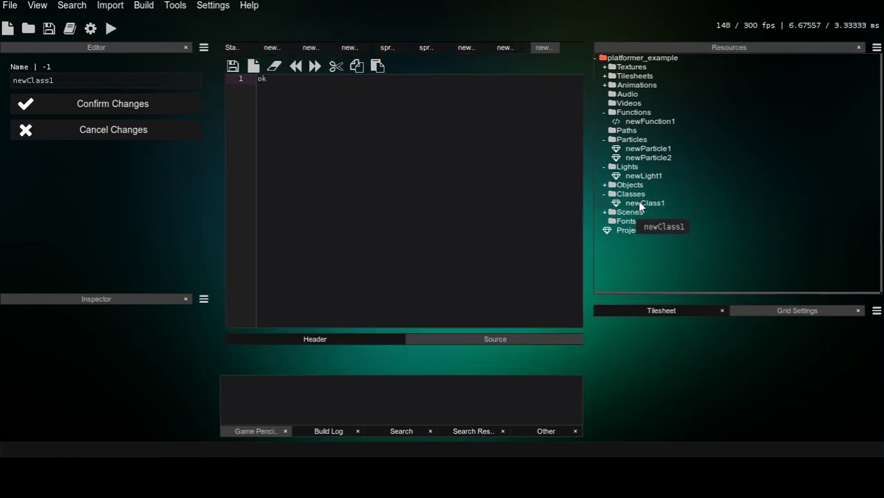
{"action": "left_click", "coordinate": [425, 148]}
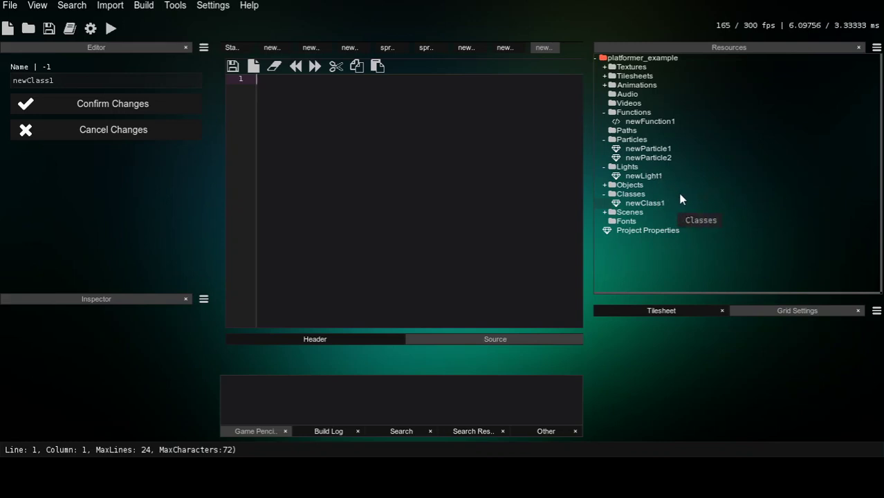
{"action": "left_click", "coordinate": [637, 186]}
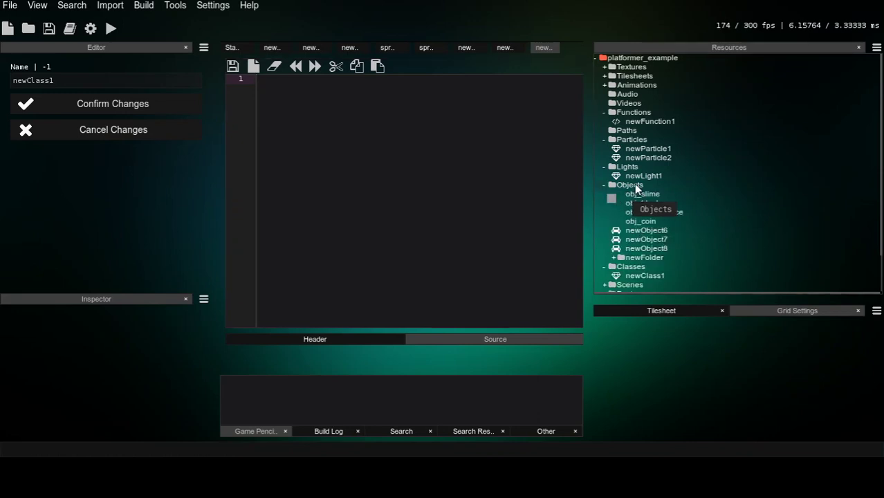
Open obj_coin, then close all editor tabs.
{"action": "double_click", "coordinate": [645, 222]}
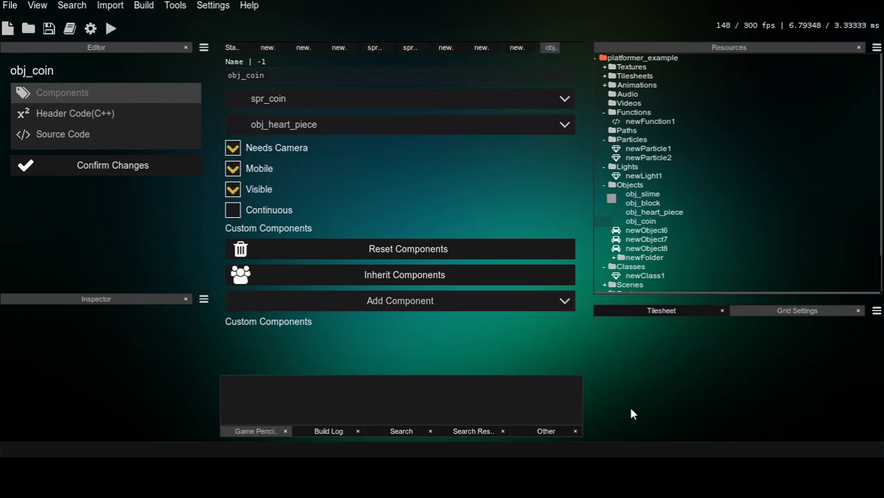
{"action": "right_click", "coordinate": [545, 50]}
{"action": "left_click", "coordinate": [580, 77]}
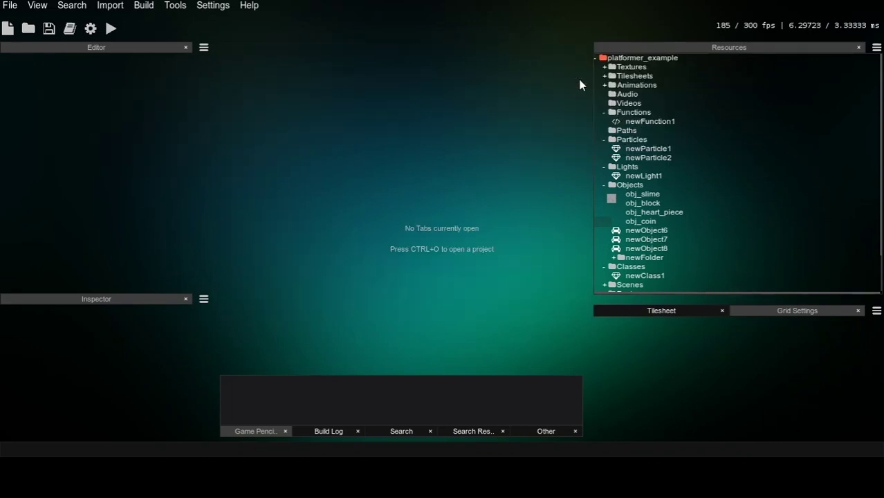